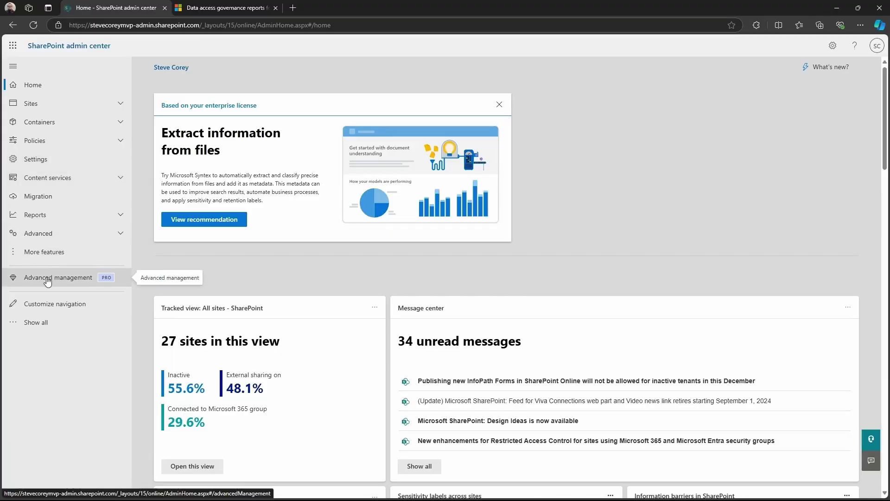
Step: Go through Advanced management to the Site lifecycle management page listing Test Policy
{"action": "left_click", "coordinate": [47, 278]}
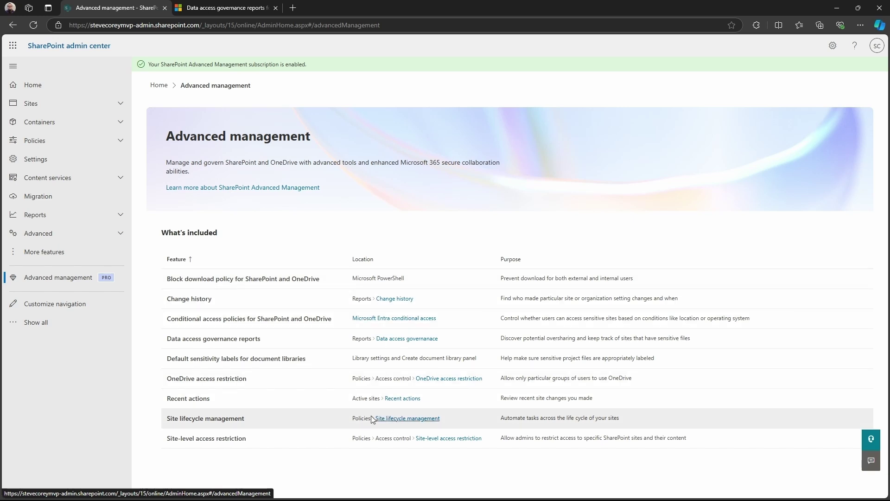
{"action": "left_click", "coordinate": [407, 419]}
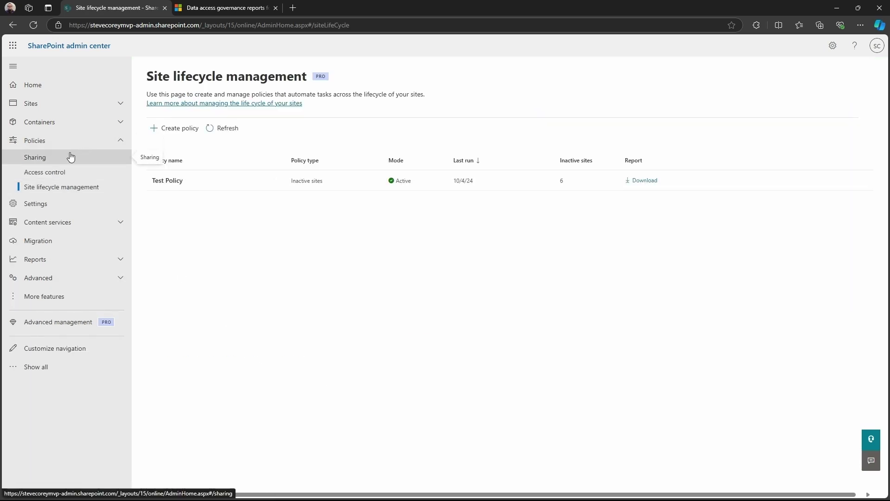
Step: Start a new inactive site policy and keep the inactivity period at 3 months
{"action": "left_click", "coordinate": [189, 130]}
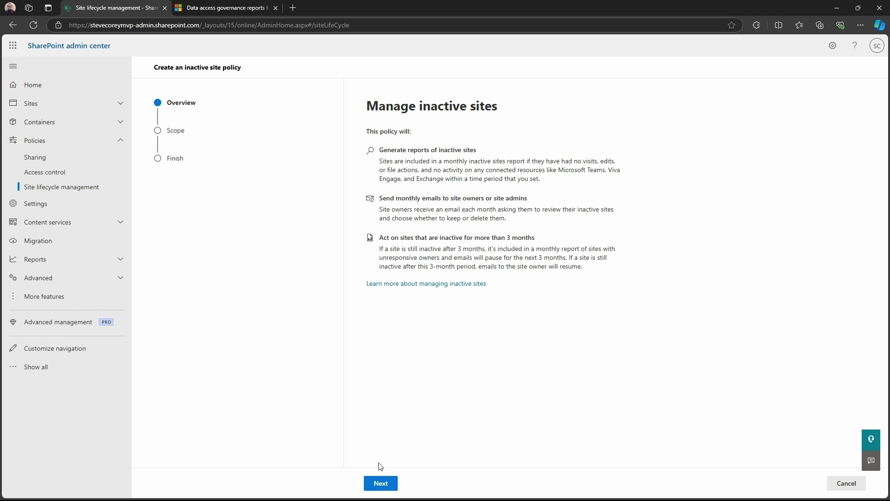
{"action": "left_click", "coordinate": [378, 482]}
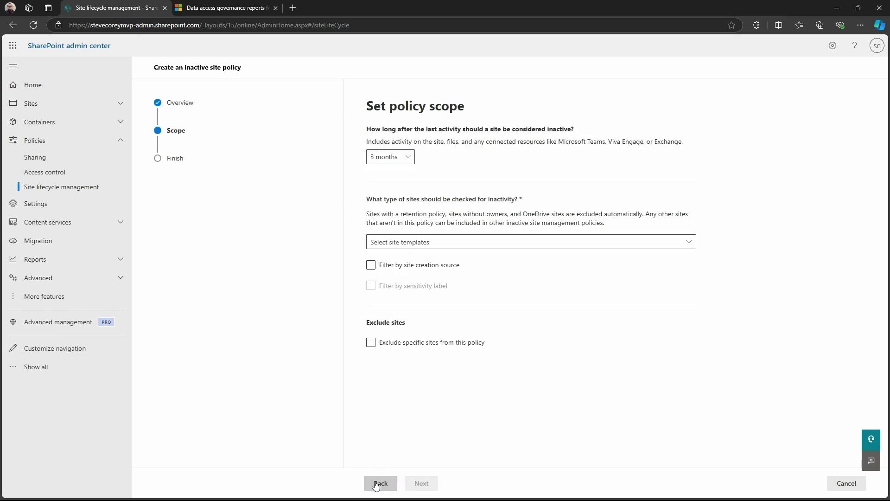
{"action": "left_click", "coordinate": [404, 158]}
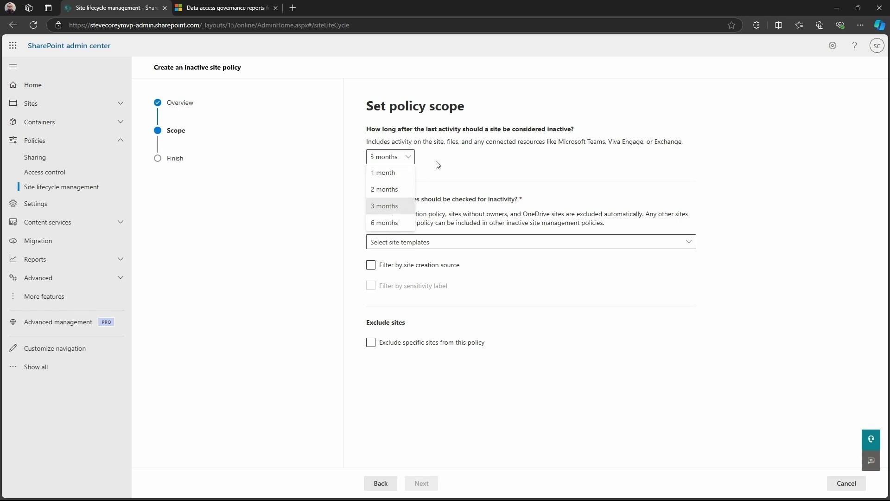
{"action": "left_click", "coordinate": [385, 206]}
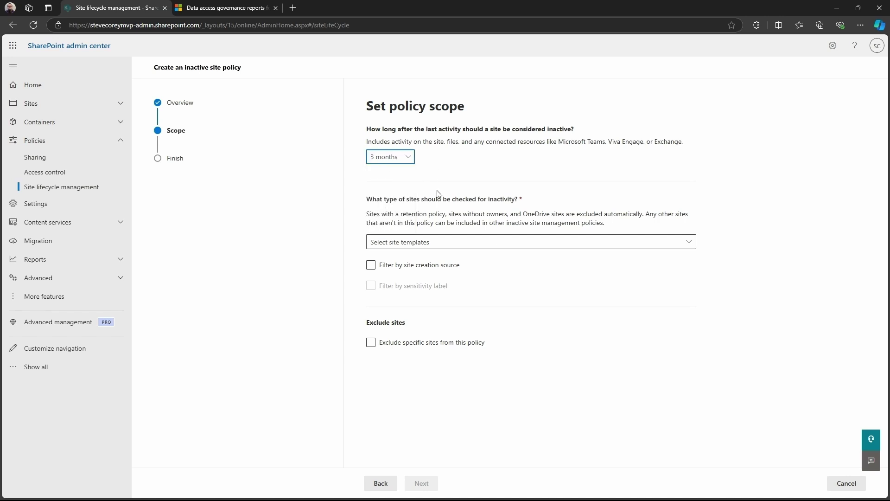
Step: Include Classic, Communication, Team sites without M365 group, Group connected and Teams-connected sites
{"action": "left_click", "coordinate": [447, 241]}
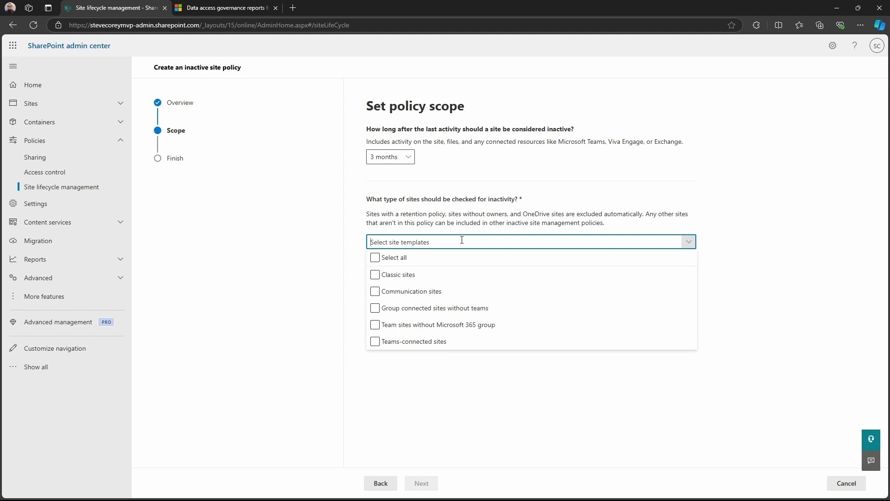
{"action": "left_click", "coordinate": [433, 274]}
{"action": "left_click", "coordinate": [410, 278]}
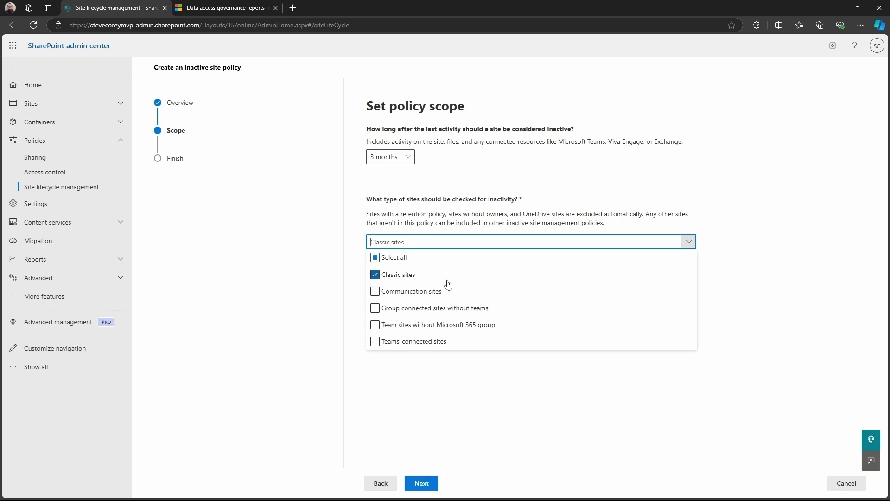
{"action": "left_click", "coordinate": [408, 291]}
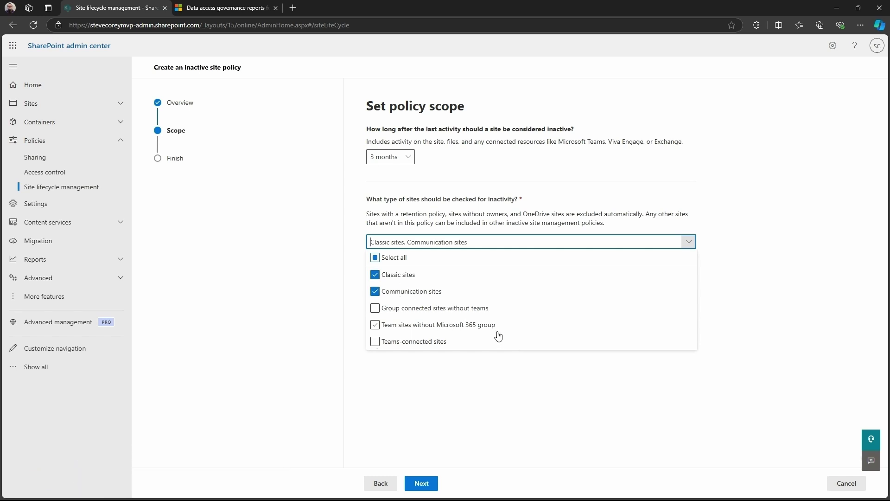
{"action": "left_click", "coordinate": [474, 330]}
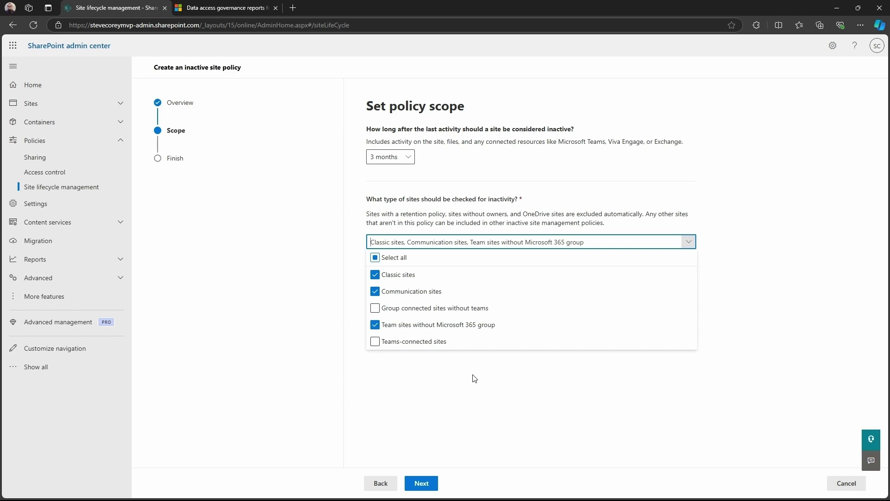
{"action": "left_click", "coordinate": [438, 314]}
{"action": "left_click", "coordinate": [423, 342]}
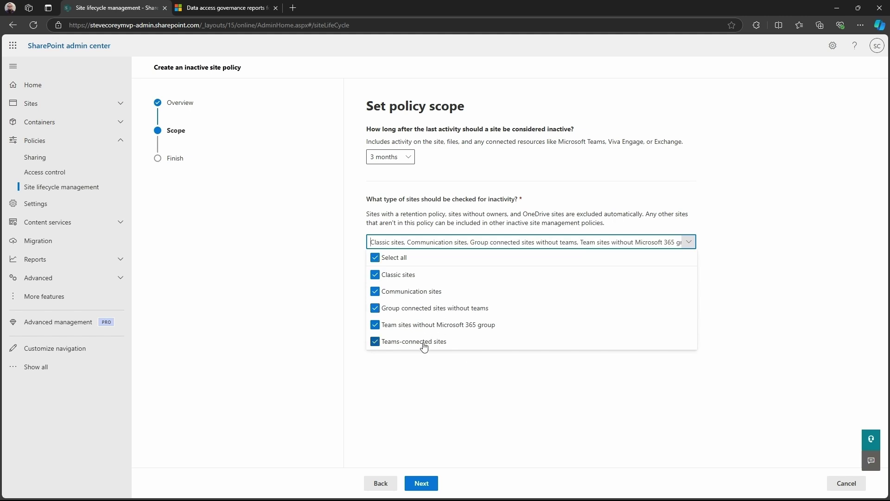
{"action": "left_click", "coordinate": [471, 375]}
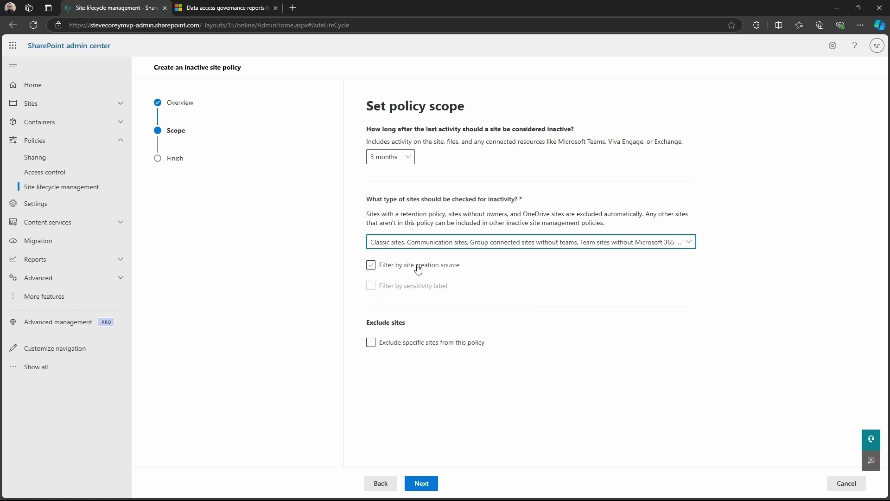
Step: Filter by creation source: SharePoint Home, SharePoint admin center, PowerShell, PnP and Teams
{"action": "left_click", "coordinate": [371, 266]}
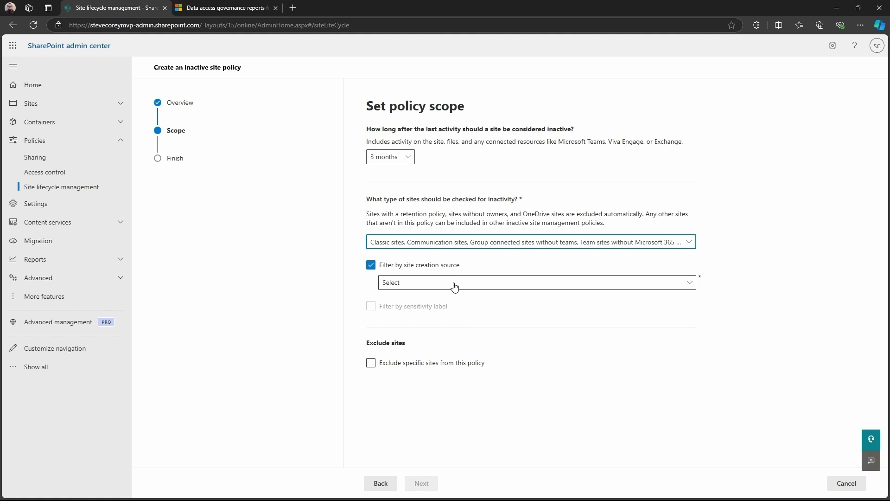
{"action": "left_click", "coordinate": [455, 286]}
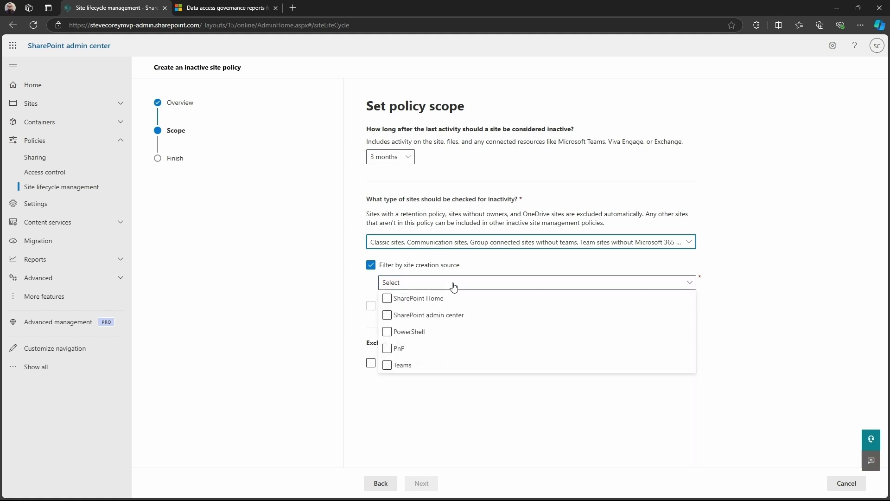
{"action": "left_click", "coordinate": [434, 299]}
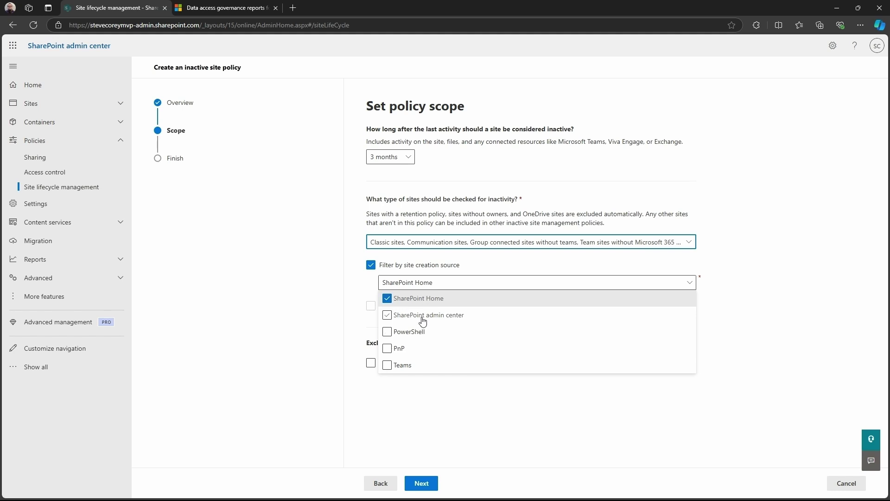
{"action": "left_click", "coordinate": [423, 317]}
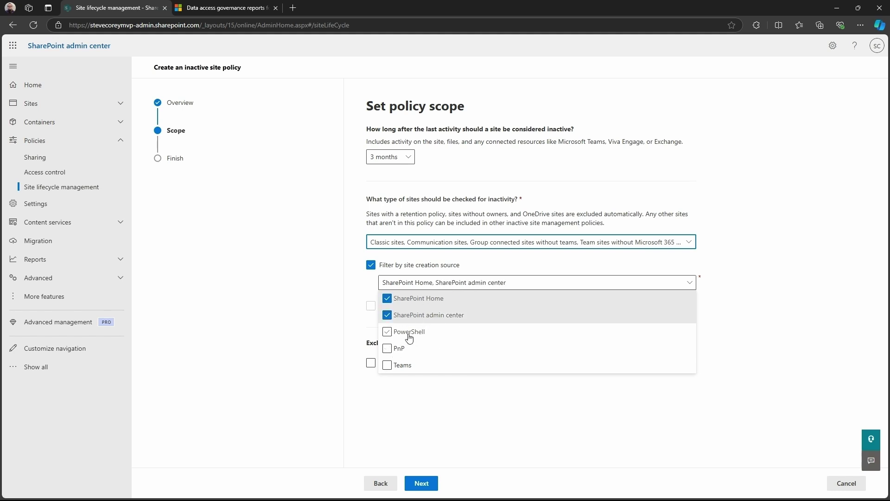
{"action": "left_click", "coordinate": [409, 336]}
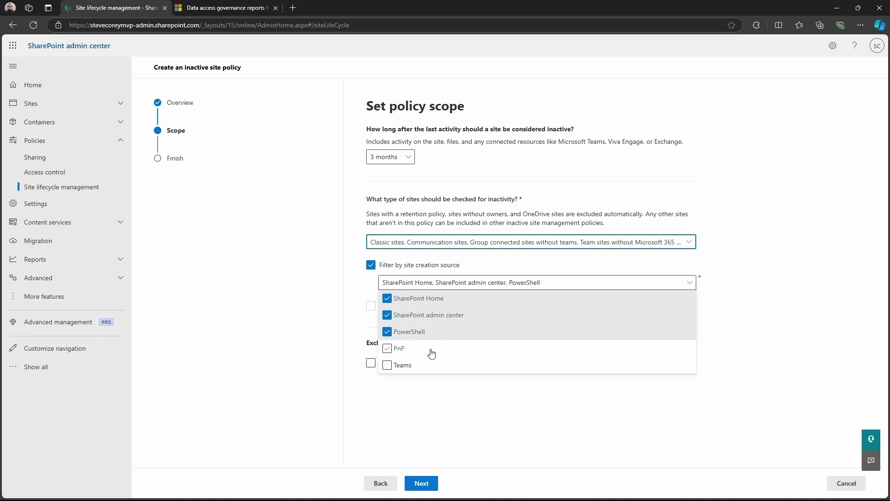
{"action": "left_click", "coordinate": [407, 352]}
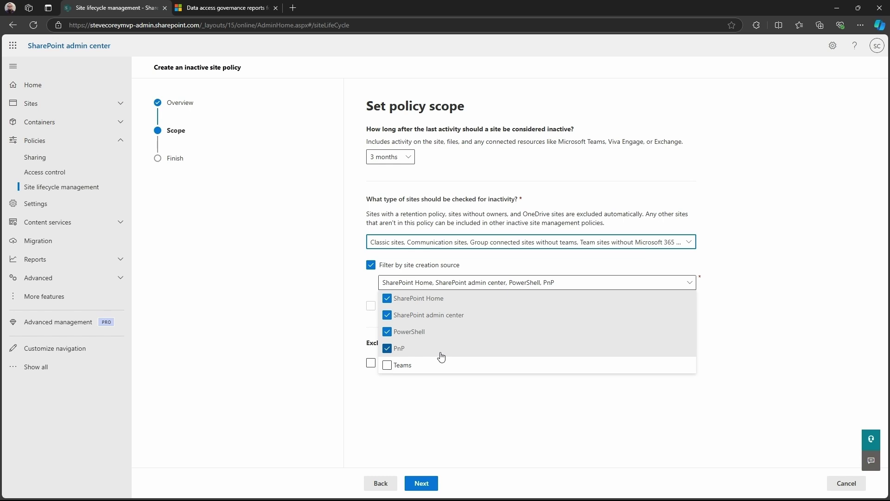
{"action": "left_click", "coordinate": [402, 366]}
{"action": "left_click", "coordinate": [458, 414]}
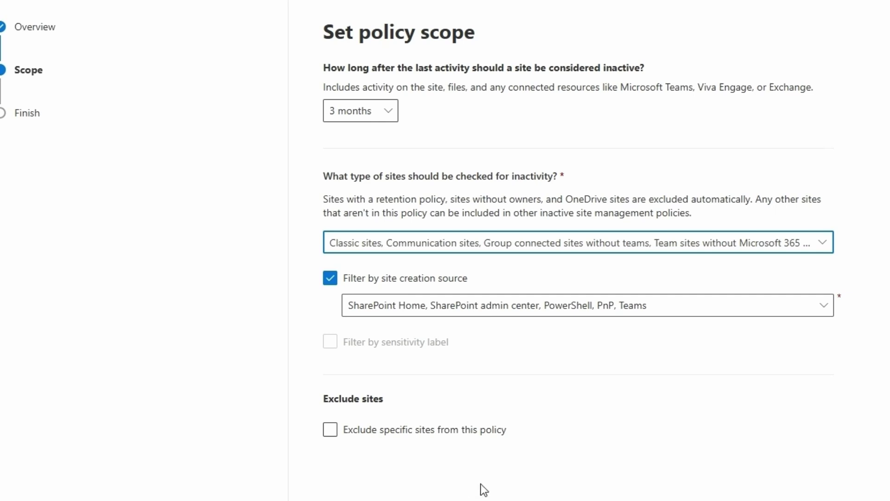
Step: Look at excluding specific sites, then continue to the policy naming step
{"action": "mouse_move", "coordinate": [417, 346]}
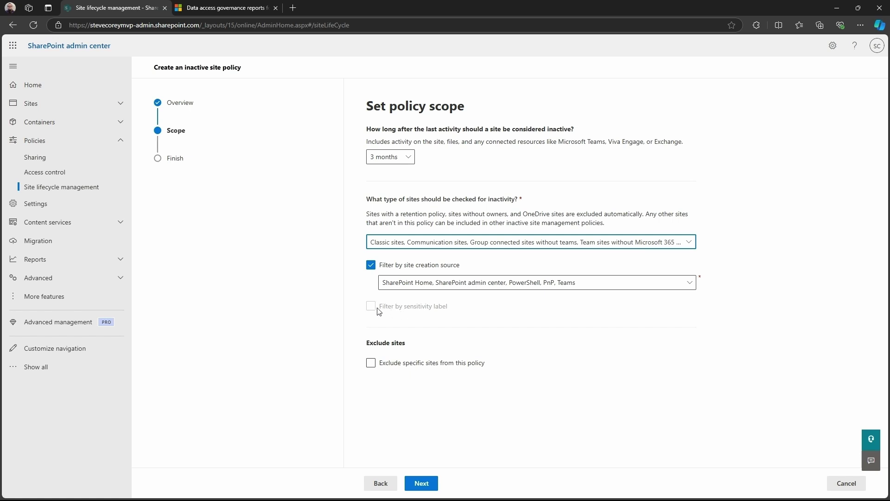
{"action": "left_click", "coordinate": [401, 365]}
{"action": "left_click", "coordinate": [545, 398]}
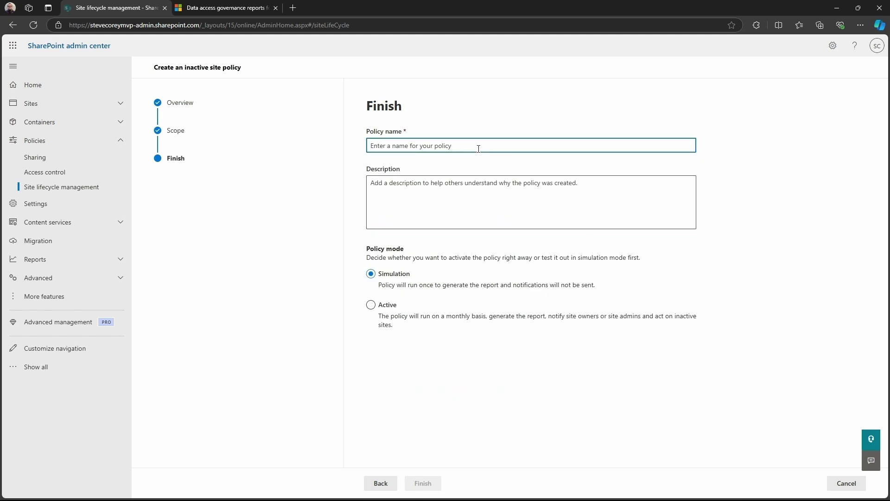
Step: Name the policy 'Inactive Sites', set it to Simulation mode, and create it
{"action": "type", "text": "Inact"}
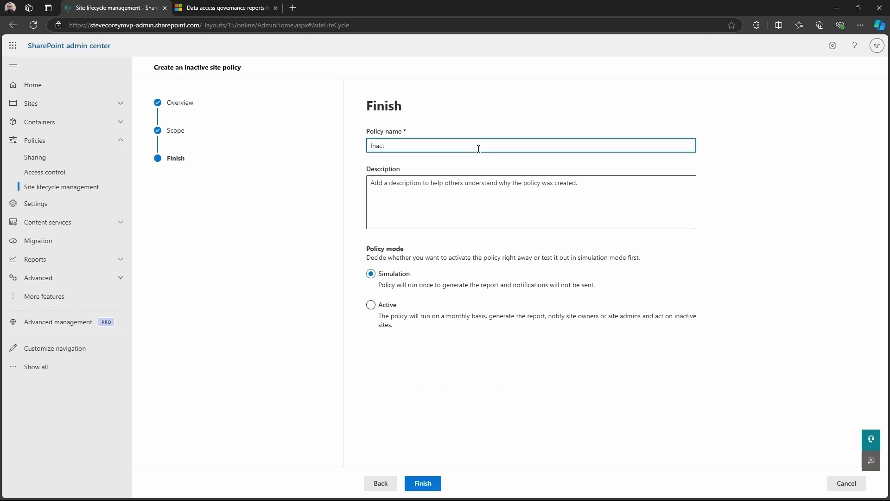
{"action": "type", "text": "ive Sites"}
{"action": "left_click", "coordinate": [474, 214]}
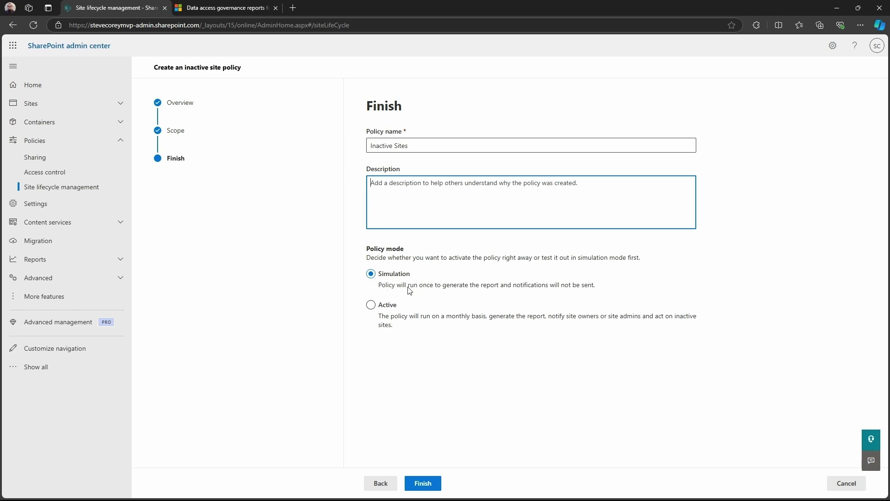
{"action": "left_click", "coordinate": [371, 305]}
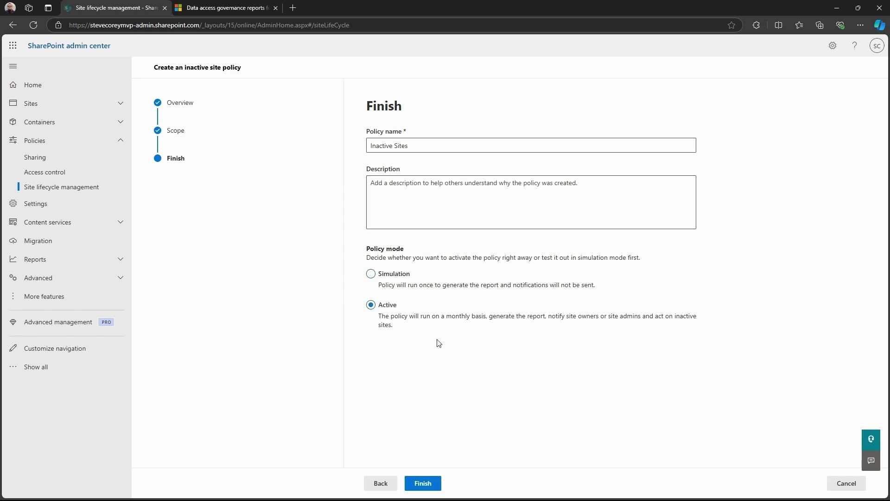
{"action": "left_click", "coordinate": [371, 274]}
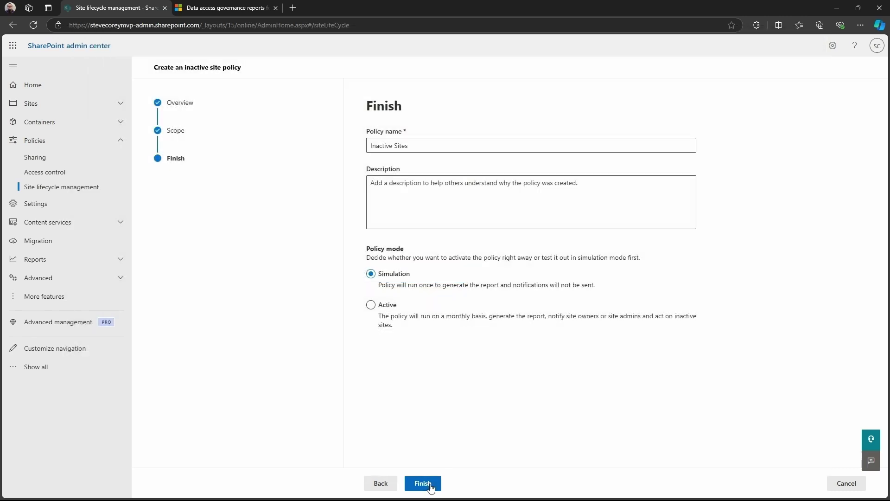
{"action": "left_click", "coordinate": [422, 482]}
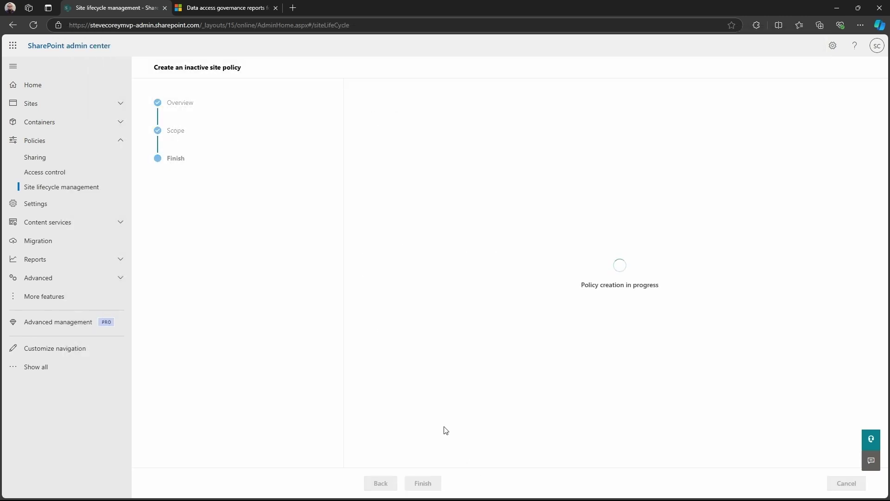
Step: Dismiss the creation confirmation and refresh the policy list to show Inactive Sites
{"action": "left_click", "coordinate": [381, 483]}
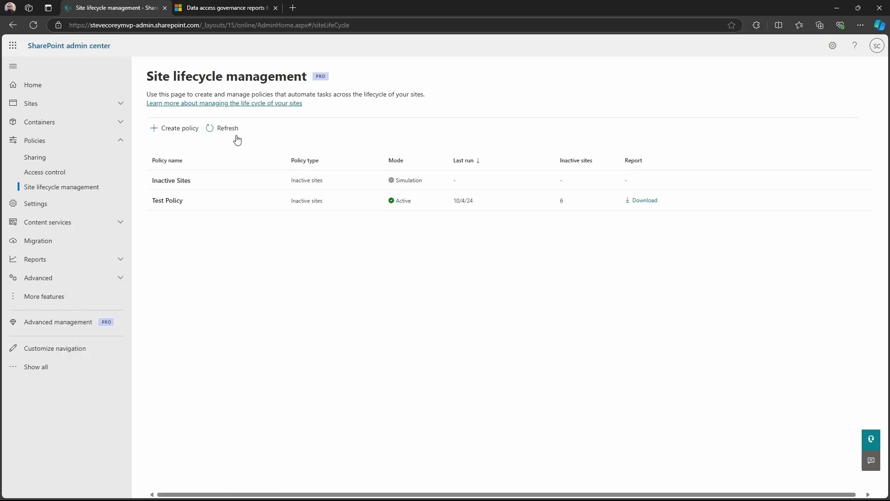
{"action": "left_click", "coordinate": [229, 130]}
{"action": "left_click", "coordinate": [185, 184]}
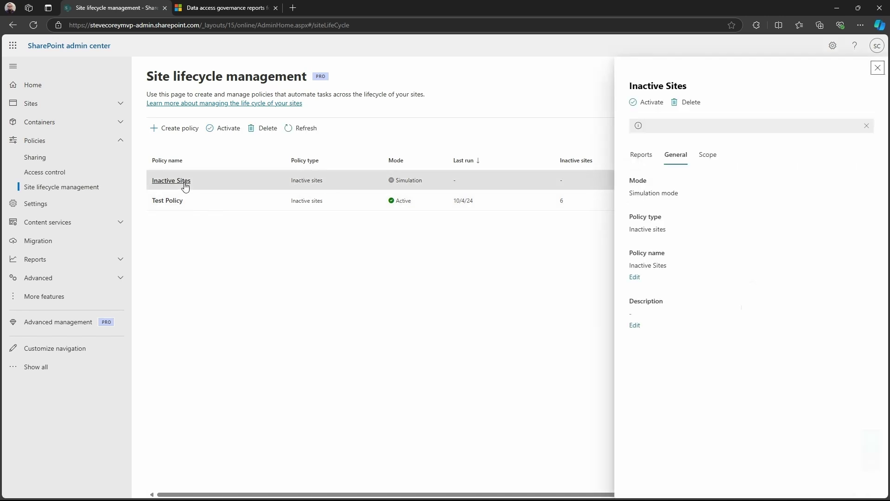
{"action": "left_click", "coordinate": [649, 164]}
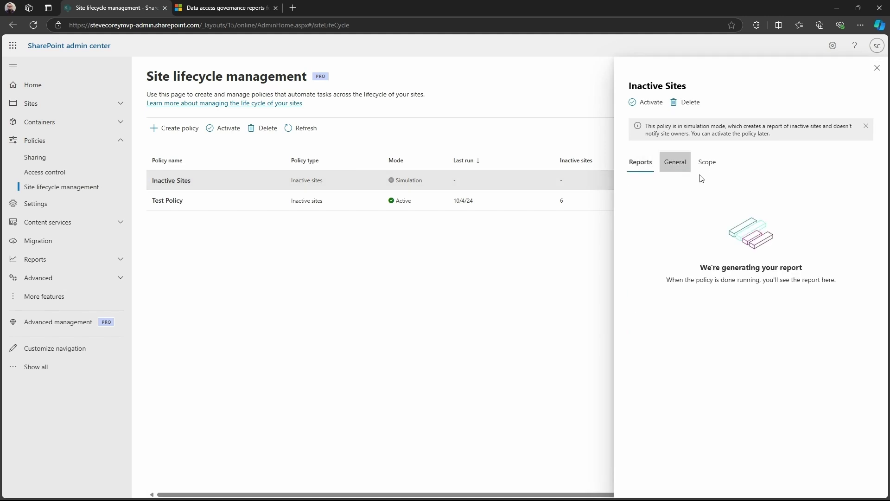
{"action": "left_click", "coordinate": [876, 68]}
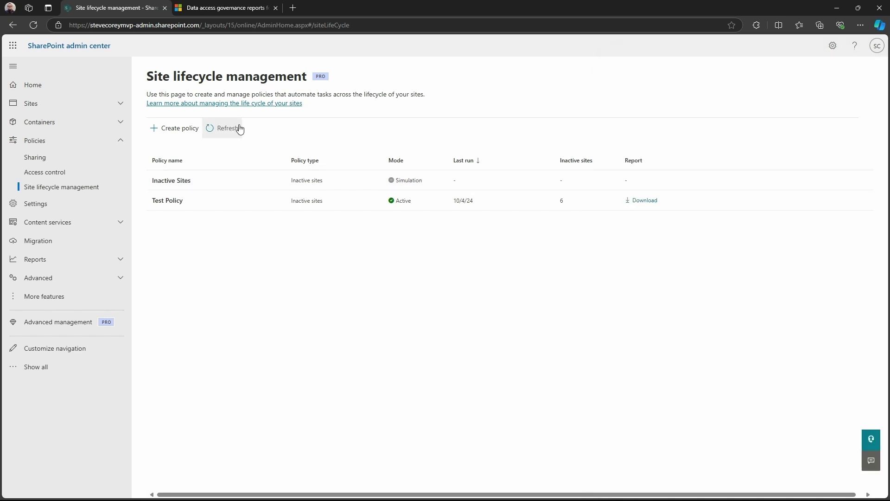
Step: Open Test Policy, view its Reports, General and Scope tabs, and generate AI insights
{"action": "left_click", "coordinate": [164, 200]}
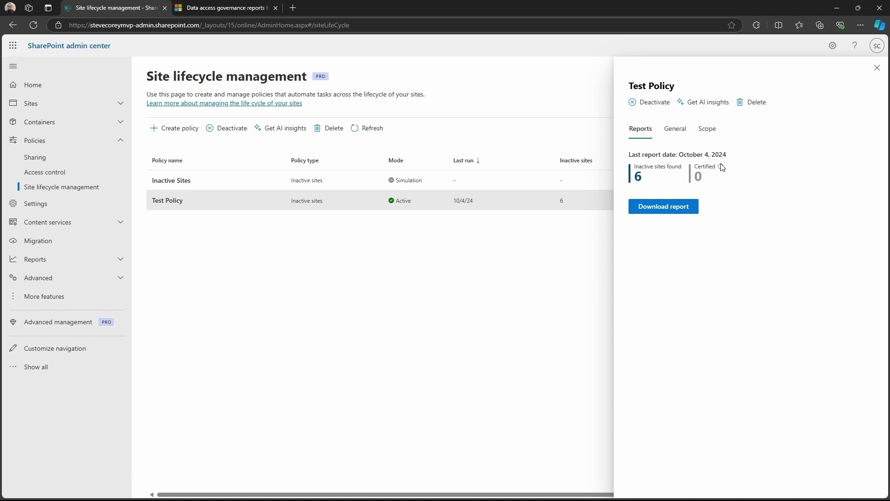
{"action": "mouse_move", "coordinate": [722, 167]}
{"action": "left_click", "coordinate": [675, 129]}
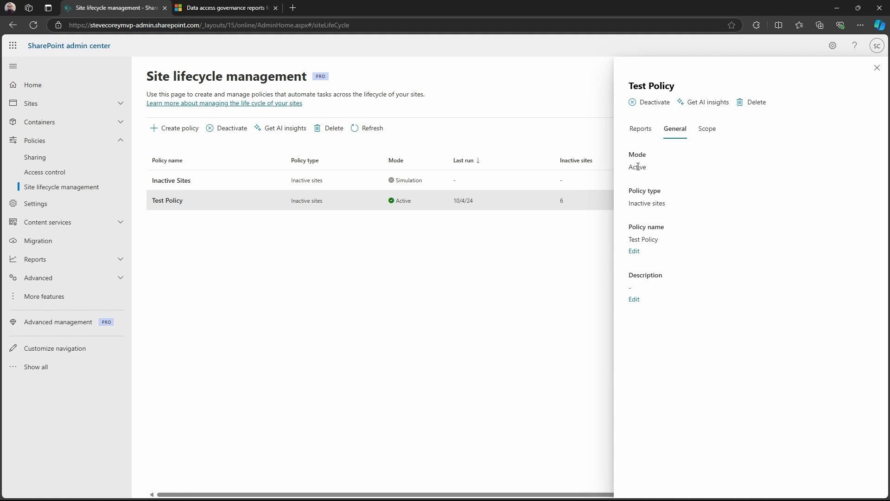
{"action": "left_click", "coordinate": [705, 130]}
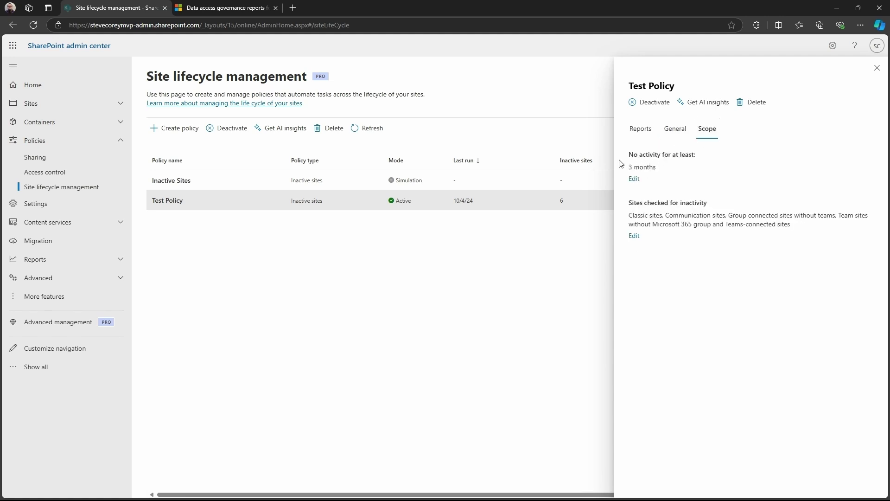
{"action": "left_click", "coordinate": [707, 104]}
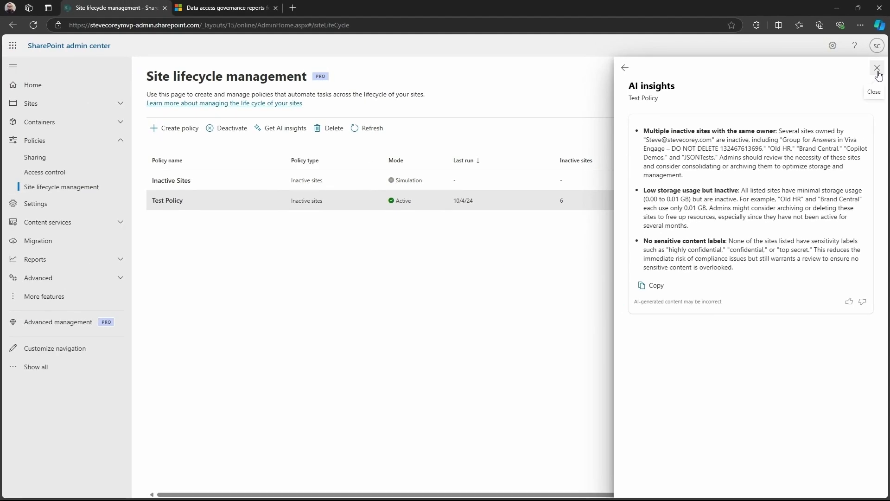
Step: Close the insights and details panels, download the Test Policy report CSV, and open it in Excel
{"action": "left_click", "coordinate": [877, 69]}
{"action": "left_click", "coordinate": [878, 69]}
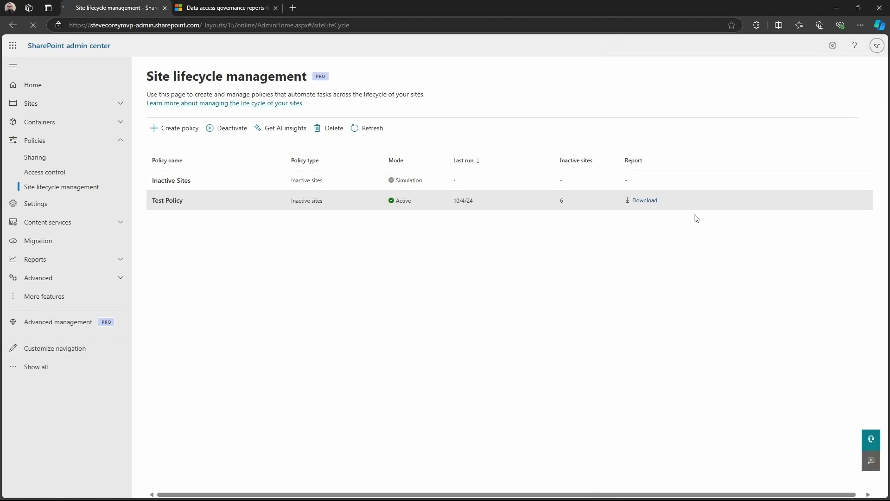
{"action": "left_click", "coordinate": [644, 200]}
{"action": "left_click", "coordinate": [689, 65]}
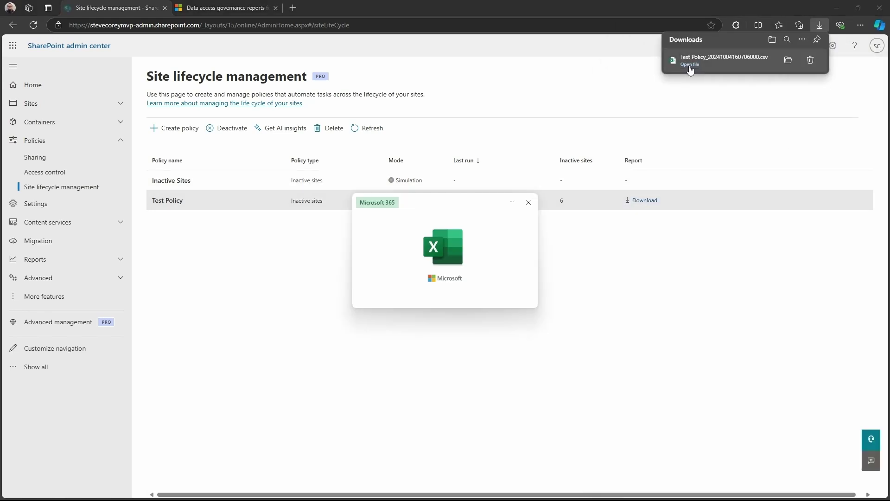
Step: Maximize Excel, widen columns A–K, and widen column B to show full site URLs
{"action": "double_click", "coordinate": [540, 30]}
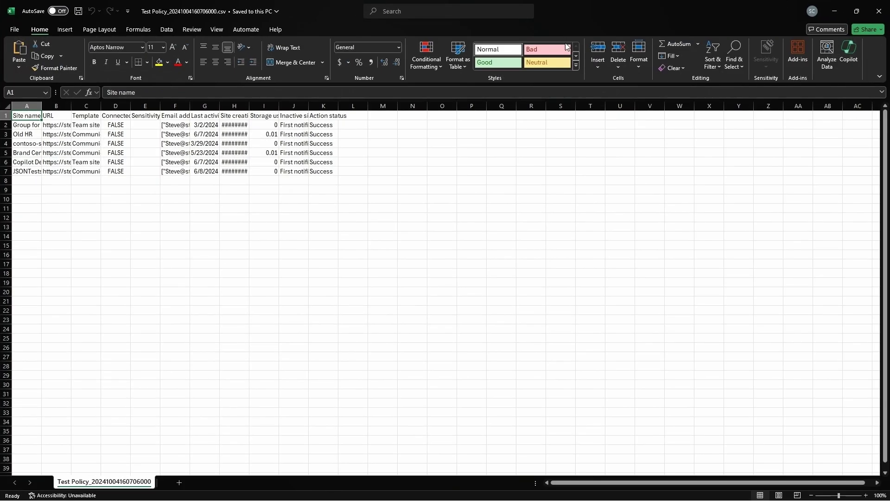
{"action": "left_click_drag", "start_coordinate": [24, 107], "coordinate": [325, 106]}
{"action": "left_click_drag", "start_coordinate": [45, 108], "coordinate": [78, 108]}
{"action": "left_click", "coordinate": [241, 181]}
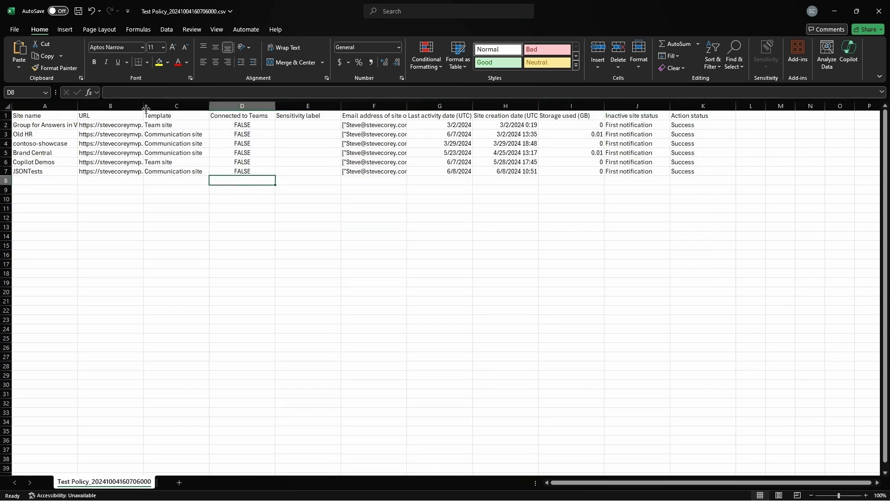
{"action": "left_click_drag", "start_coordinate": [143, 107], "coordinate": [286, 107]}
Step: Inspect Template and Teams values, resize column F for site owners, and check dates in G2 and H4
{"action": "left_click", "coordinate": [321, 136]}
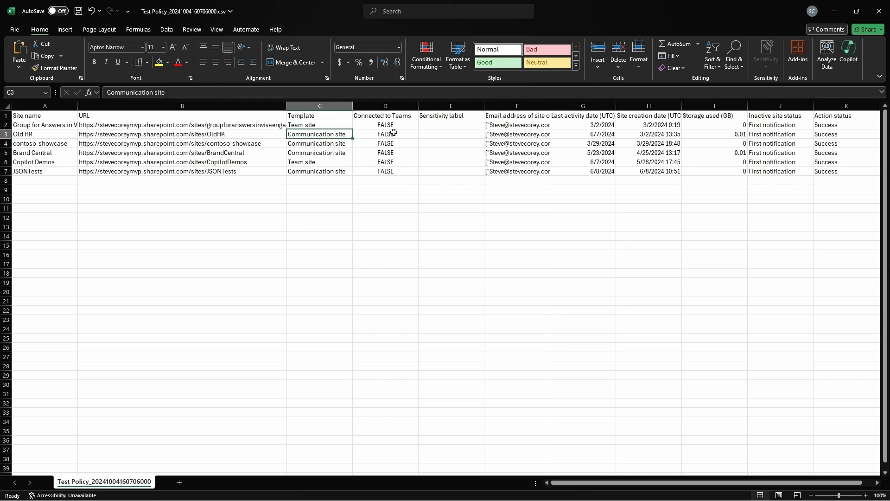
{"action": "left_click_drag", "start_coordinate": [393, 133], "coordinate": [394, 171]}
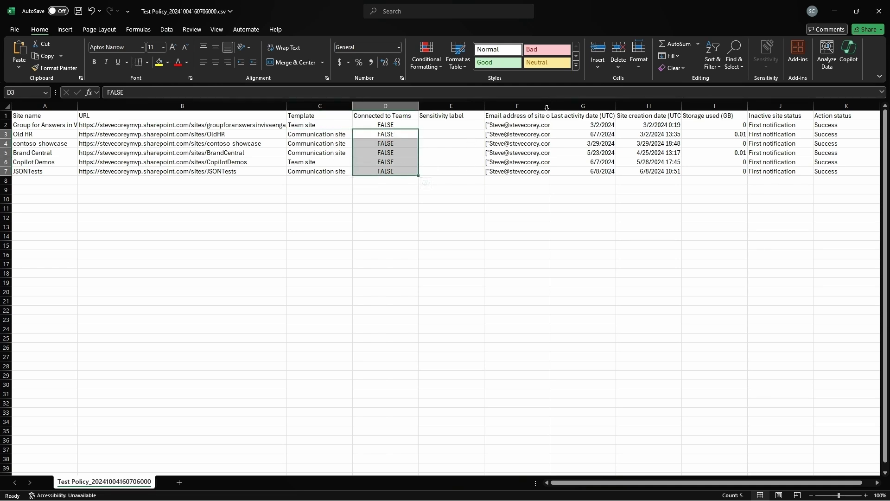
{"action": "left_click_drag", "start_coordinate": [551, 106], "coordinate": [685, 106]}
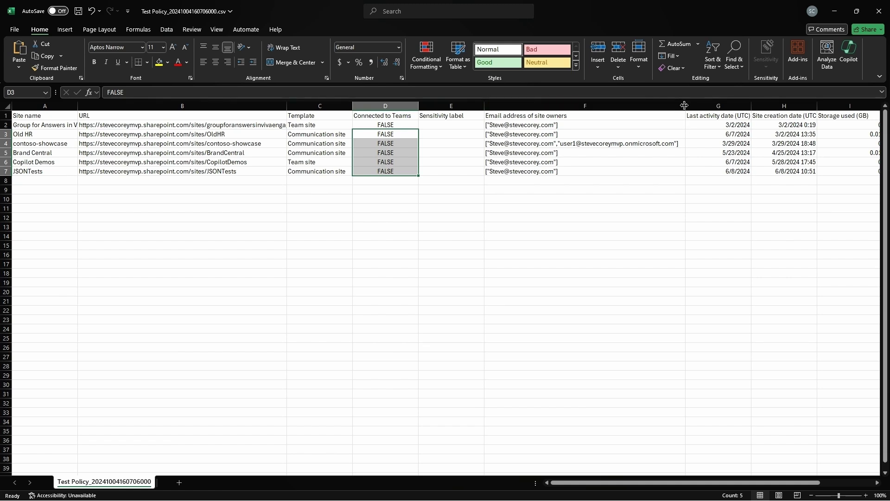
{"action": "left_click_drag", "start_coordinate": [684, 105], "coordinate": [588, 105]}
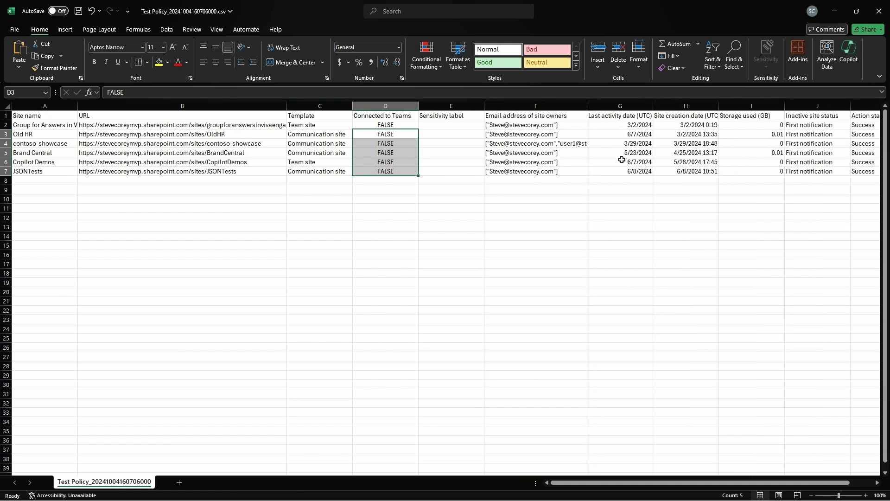
{"action": "left_click", "coordinate": [638, 126]}
{"action": "left_click", "coordinate": [699, 141]}
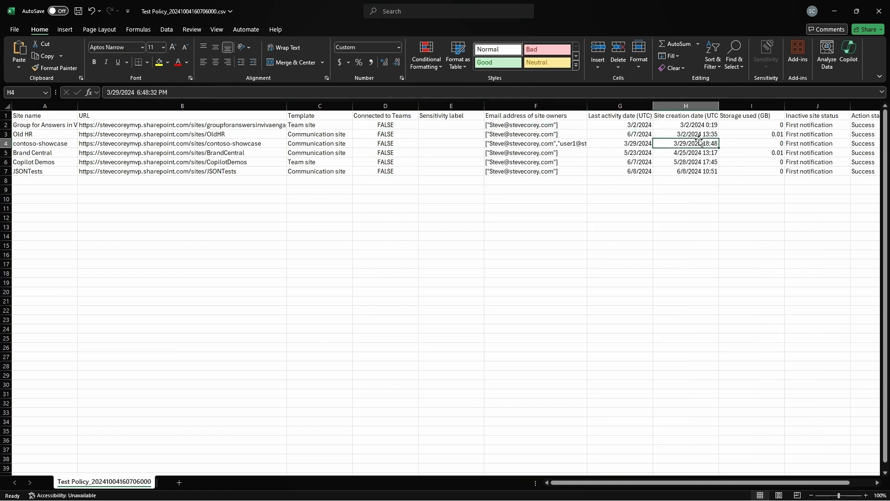
Step: Check Storage used and Inactive site status values, then close the report without saving
{"action": "left_click", "coordinate": [773, 144]}
{"action": "scroll", "coordinate": [811, 147], "scroll_direction": "right", "scroll_amount": 1}
{"action": "key", "text": "Up"}
{"action": "key", "text": "Up"}
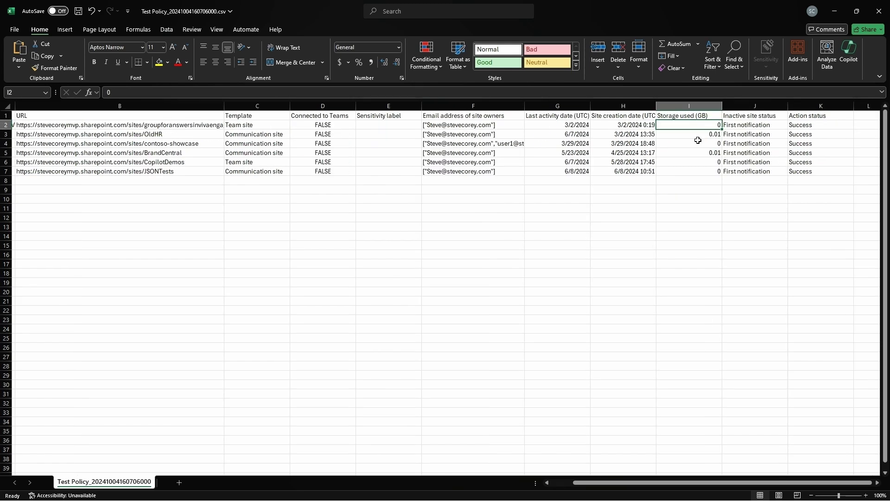
{"action": "left_click", "coordinate": [698, 142]}
{"action": "left_click", "coordinate": [744, 106]}
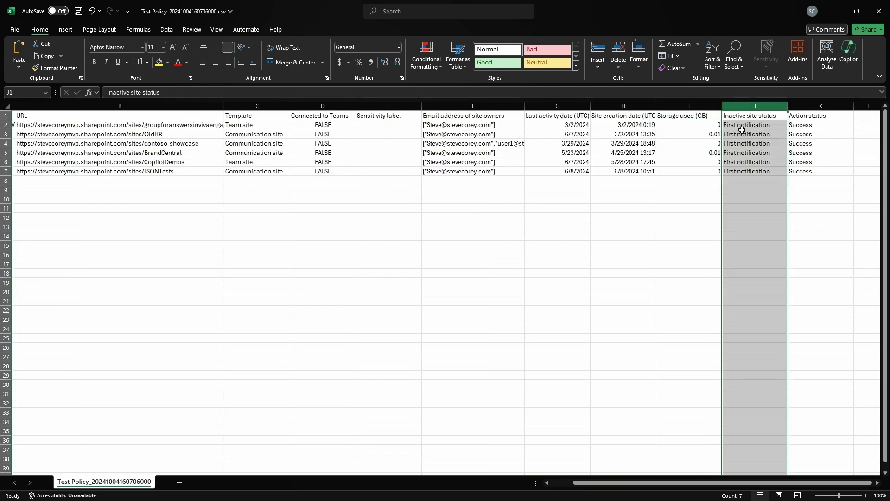
{"action": "left_click", "coordinate": [739, 154]}
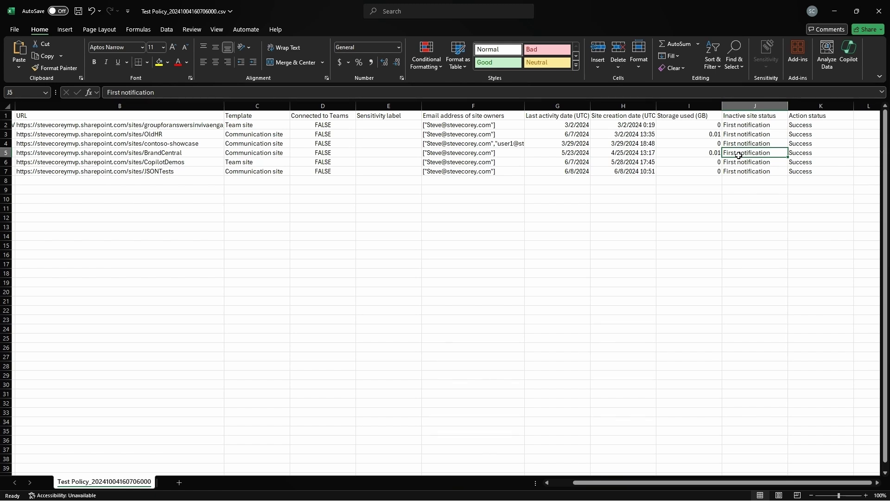
{"action": "scroll", "coordinate": [716, 183], "scroll_direction": "left", "scroll_amount": 2}
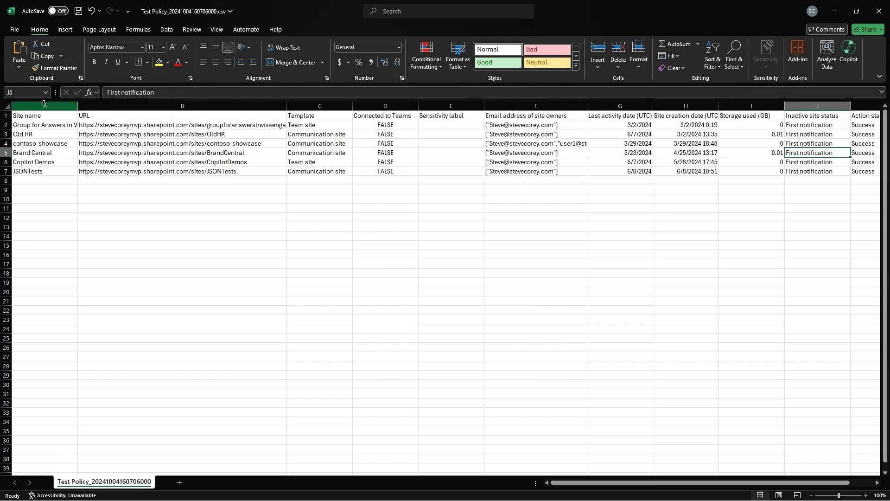
{"action": "left_click", "coordinate": [878, 11]}
Step: Close the Test Policy report CSV without saving, returning to the policy list with Inactive Sites in Simulation mode
{"action": "left_click", "coordinate": [479, 379]}
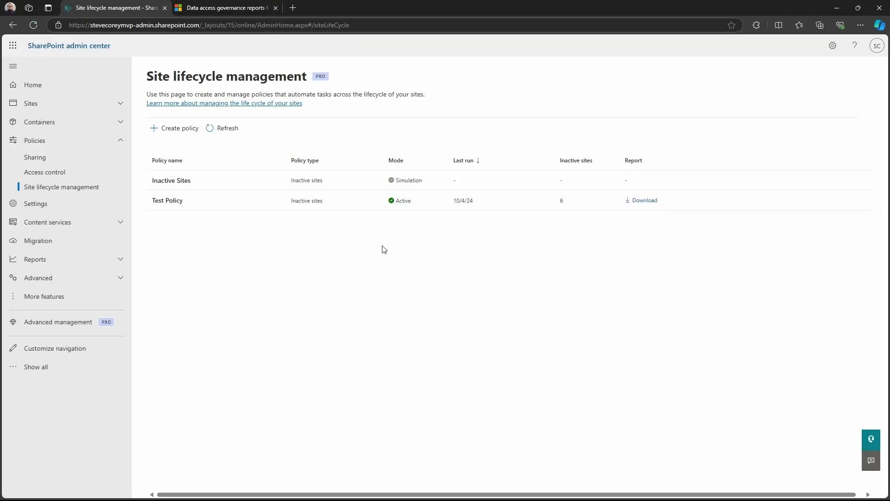